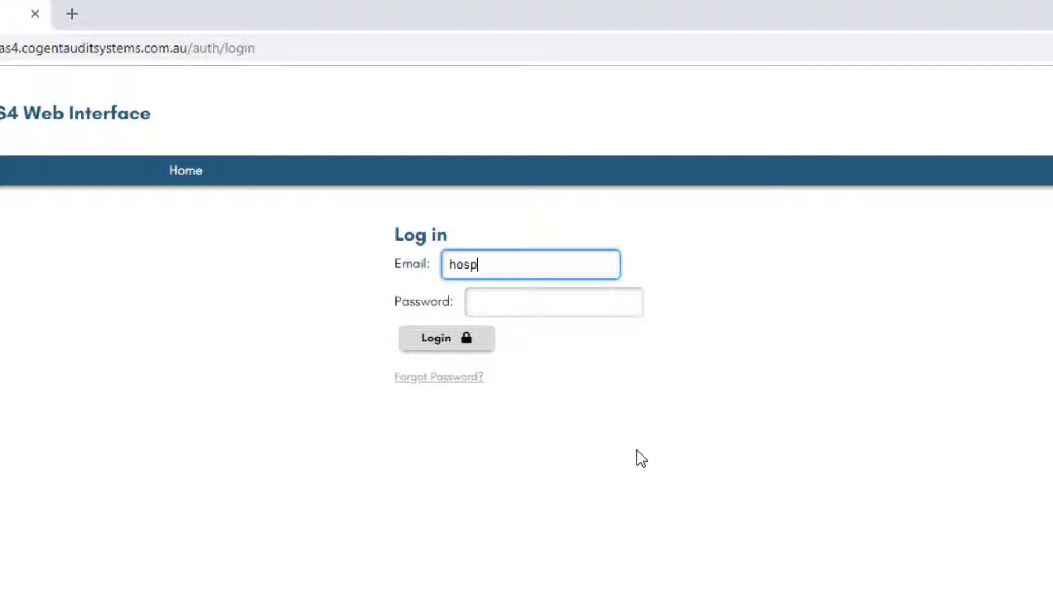
Log in to the CAS4 web interface with the account e-mail and password
text(@demo.cogent.com.au)
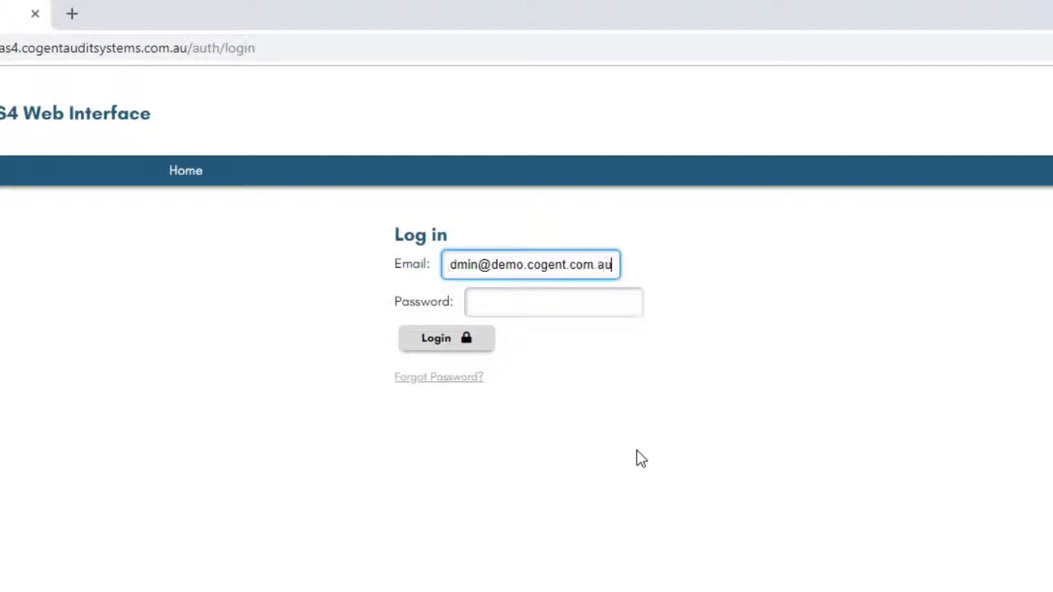
key(Tab)
text(password)
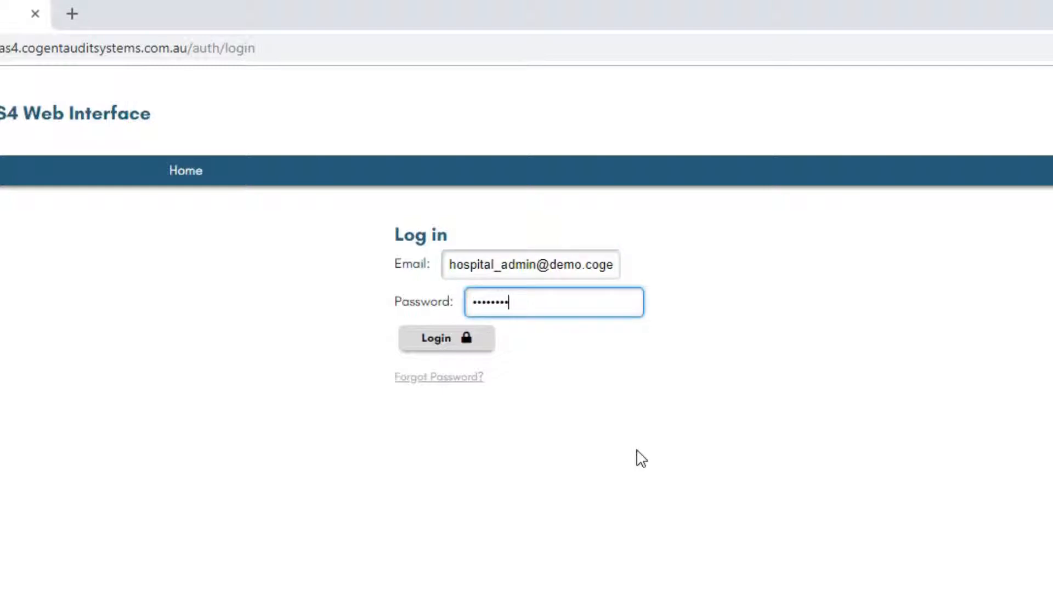
click(439, 348)
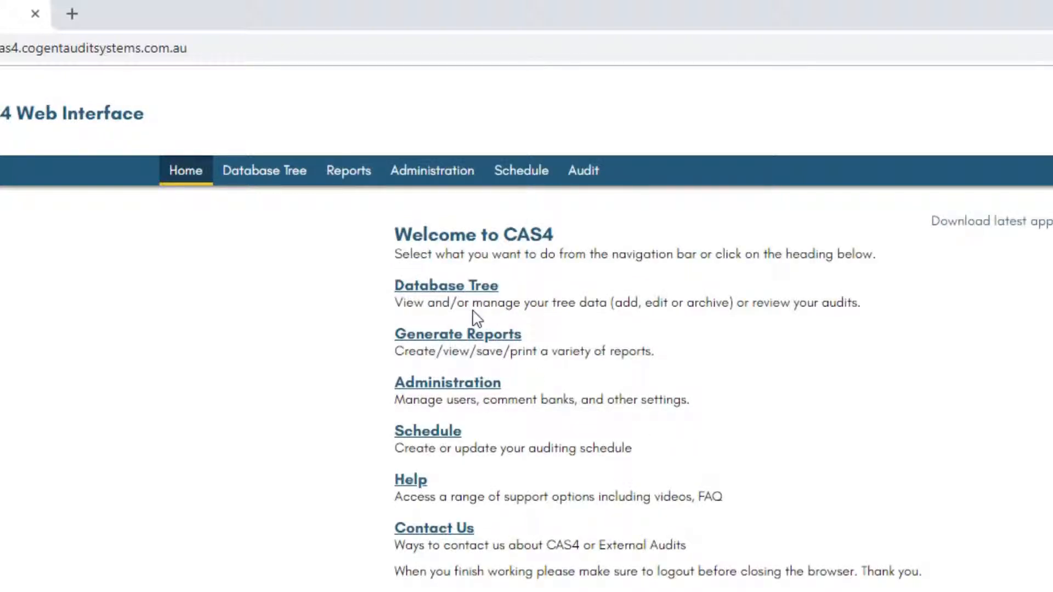
Generate the setup report for CAS4 Demo Hospital, view the downloaded PDF and close it
click(351, 171)
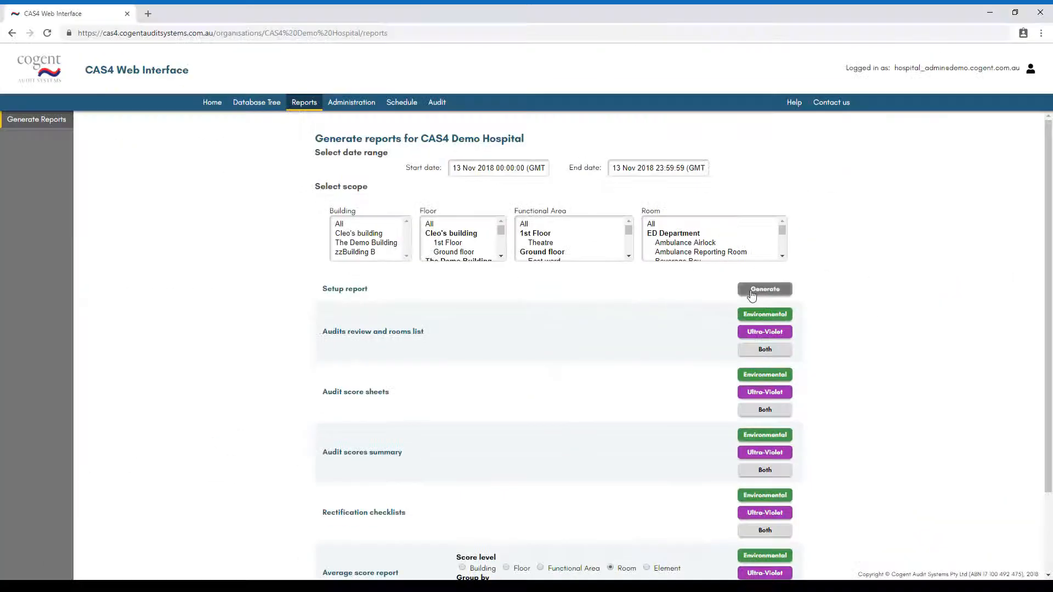
click(405, 308)
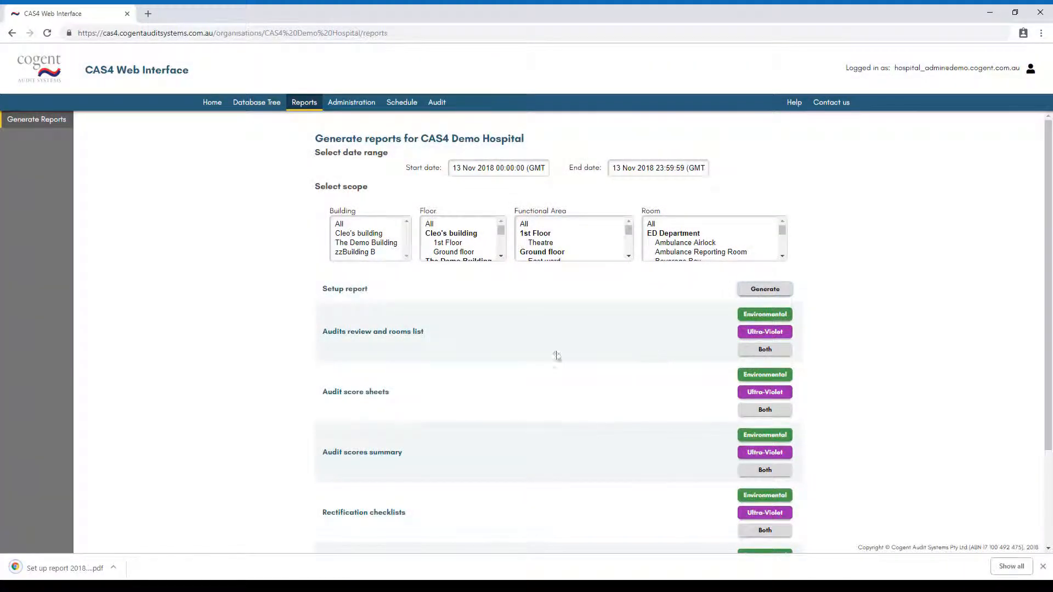
click(82, 569)
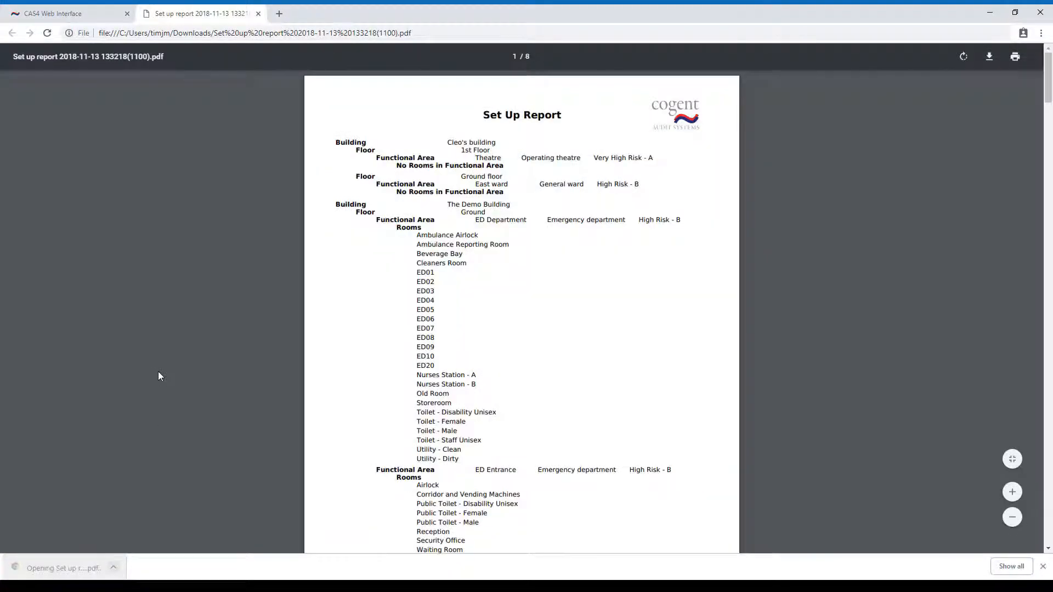
click(258, 14)
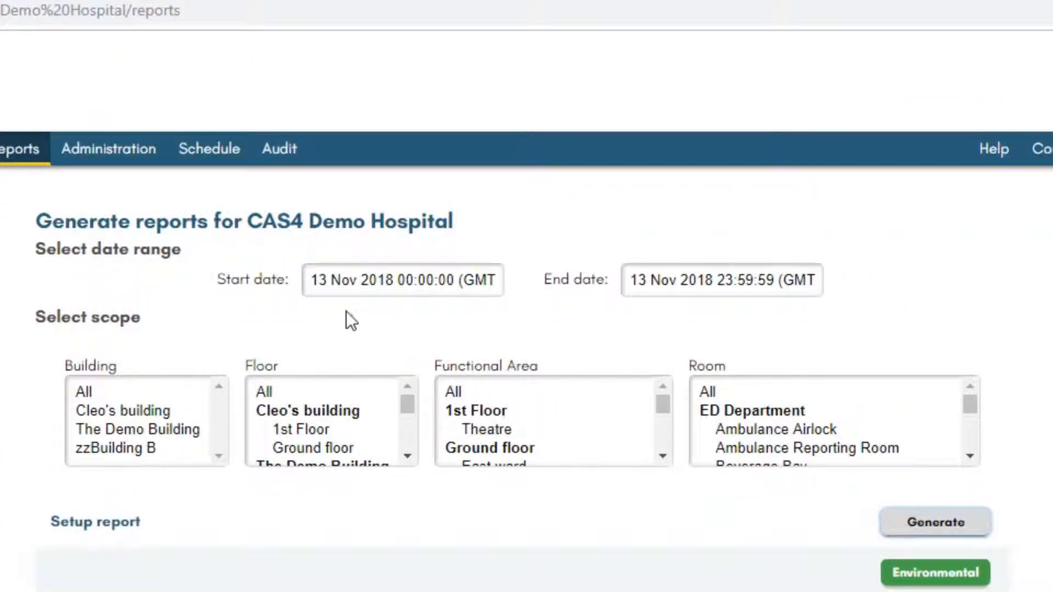
Set the report date range from 1 July 2018 to 13 November 2018
click(335, 280)
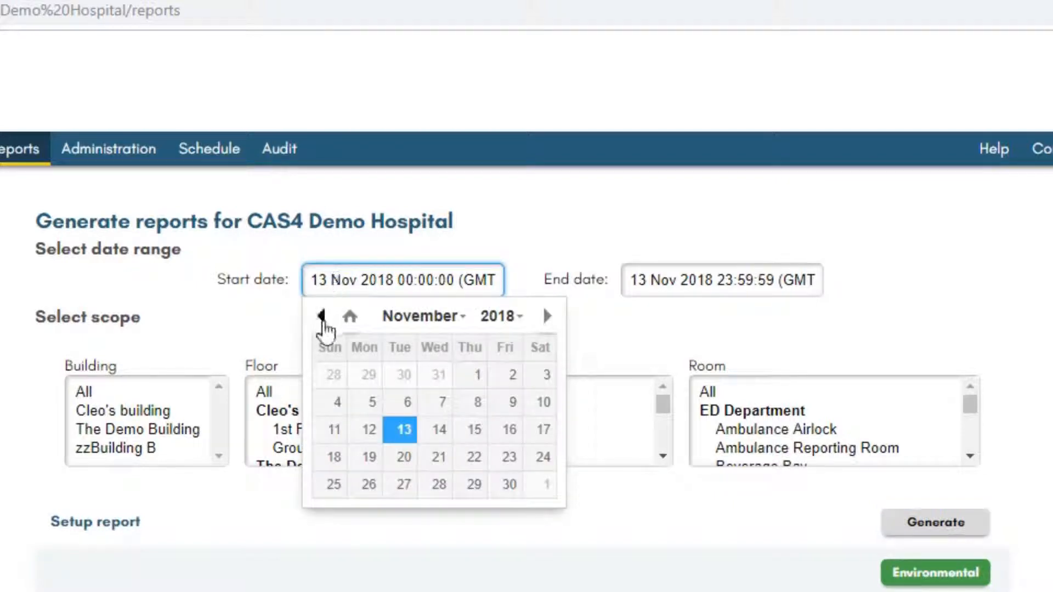
click(322, 318)
click(322, 318)
click(322, 318)
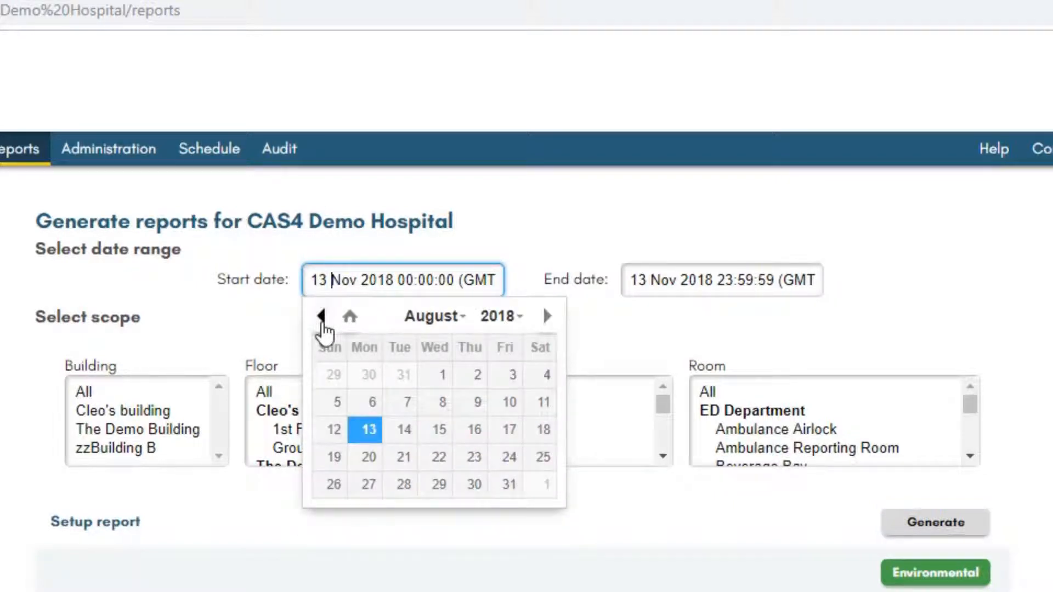
click(322, 318)
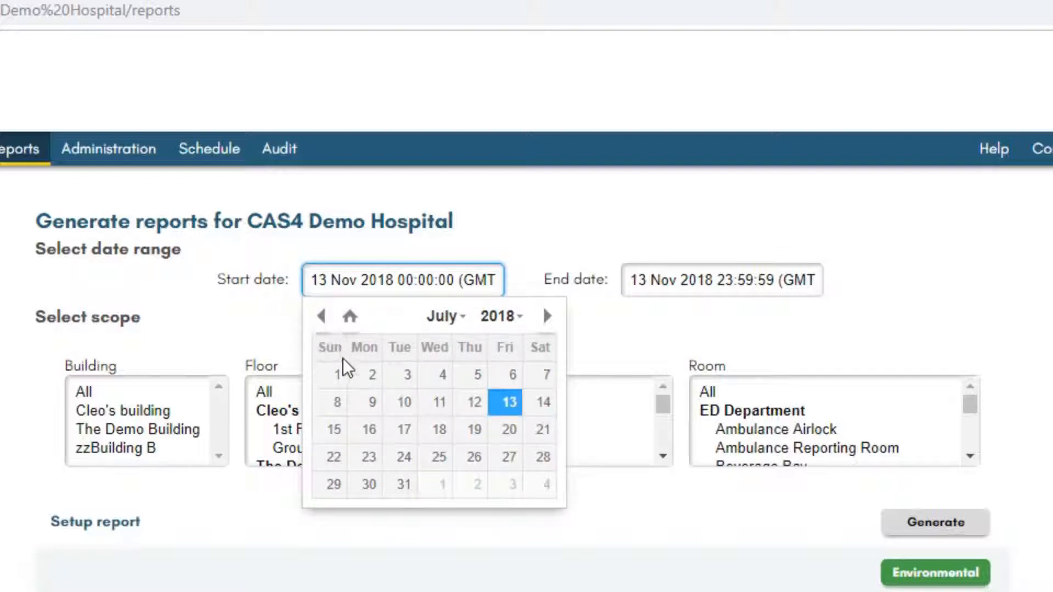
click(332, 381)
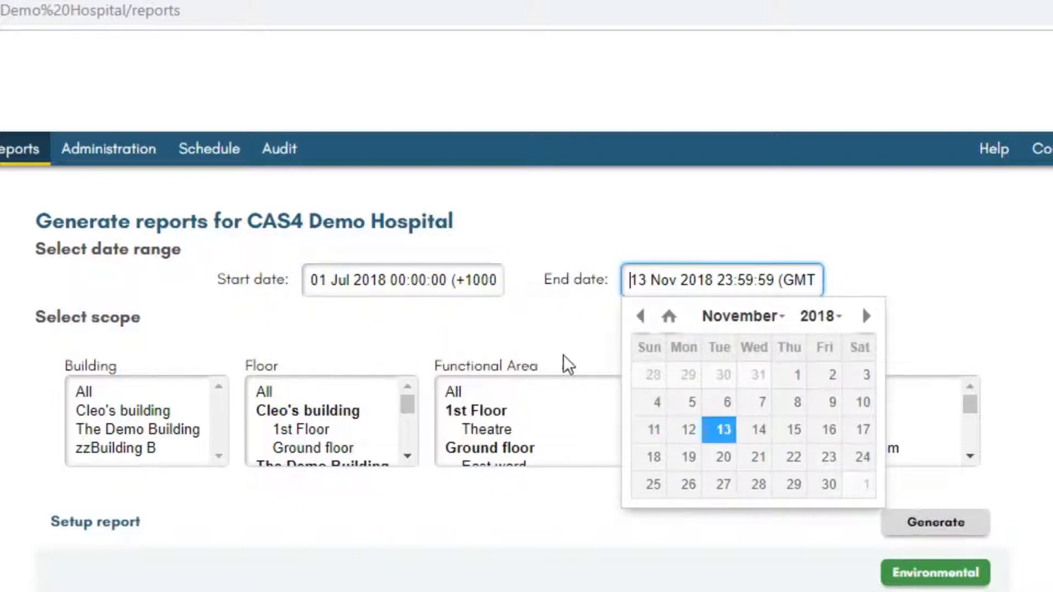
click(723, 433)
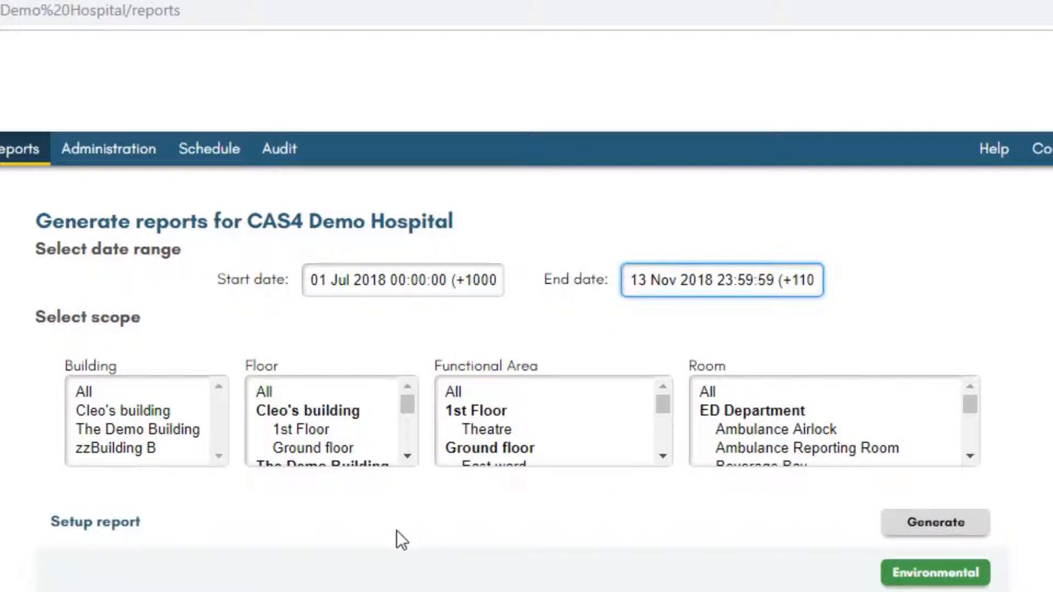
Limit the report scope to The Demo Building, Ground floor, with functional areas ED Department and ED Entrance
click(160, 430)
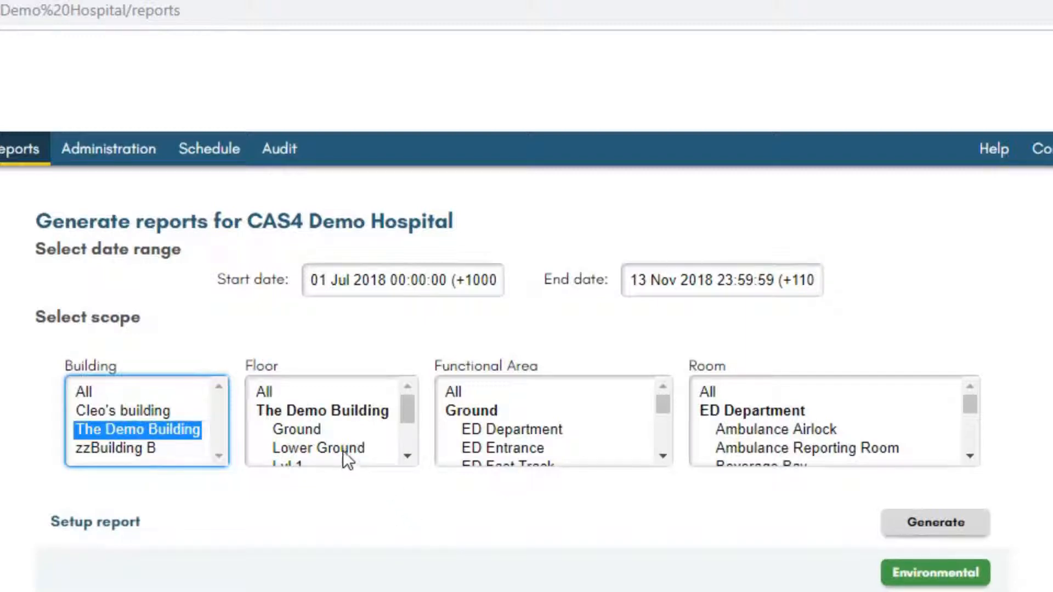
click(321, 429)
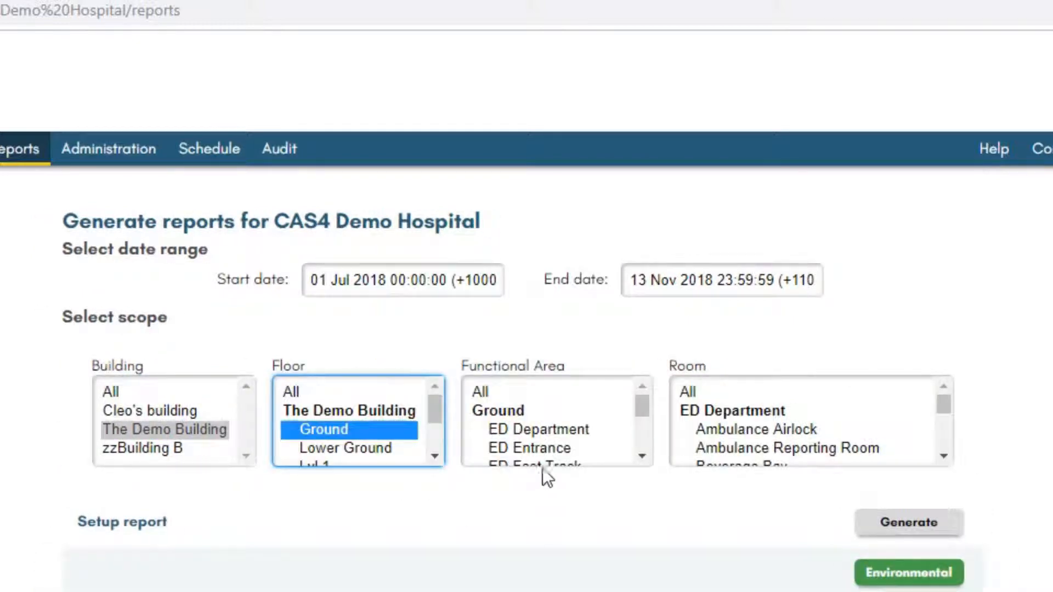
click(545, 433)
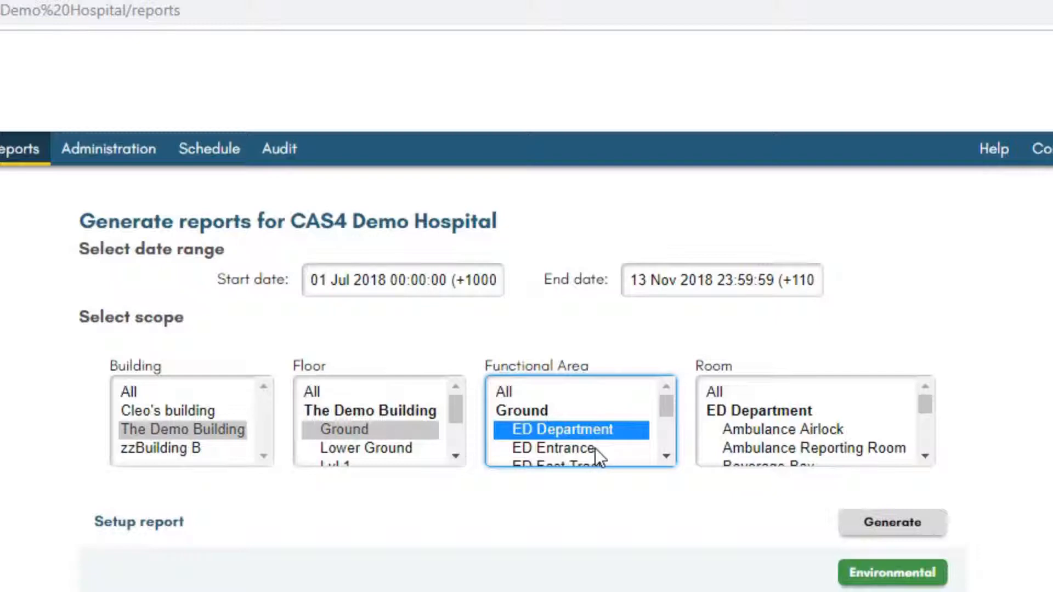
click(665, 457)
click(665, 457)
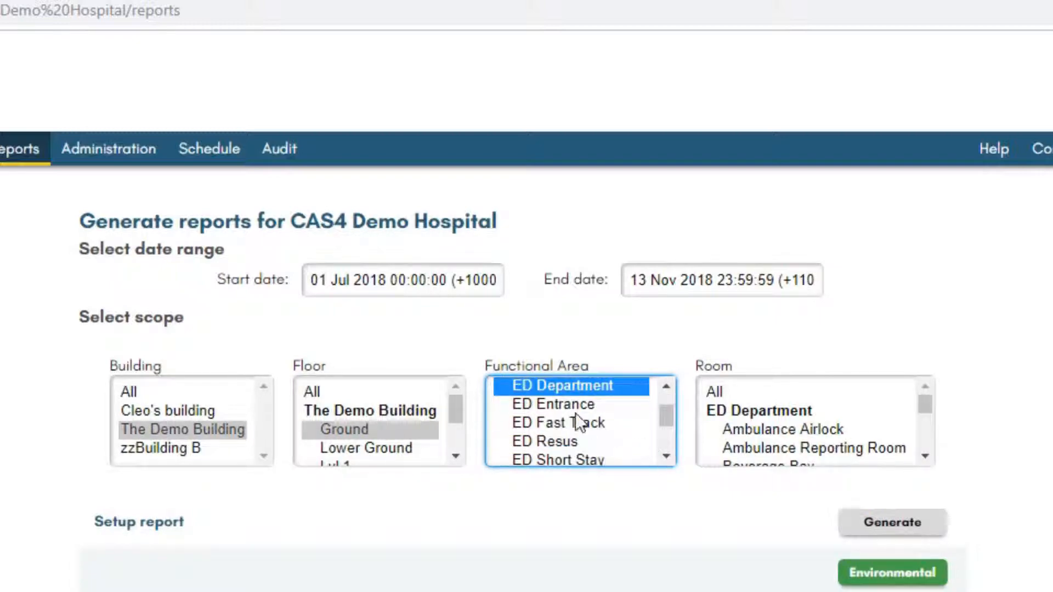
ctrl+click(558, 407)
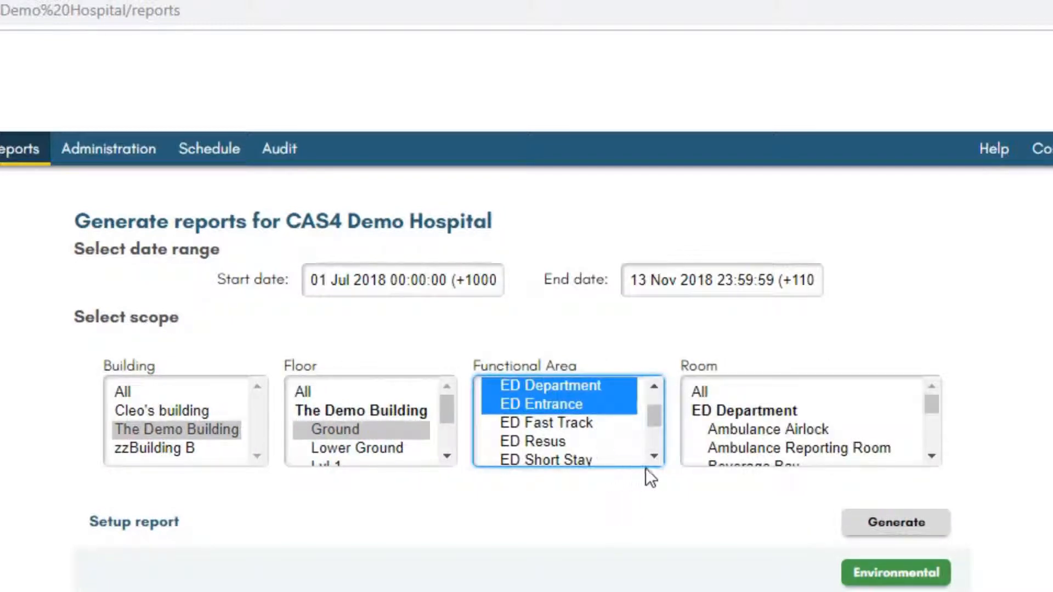
Select rooms Ambulance Airlock, Beverage Bay and ED02, and generate the audits review and rooms list for both audit types
click(817, 429)
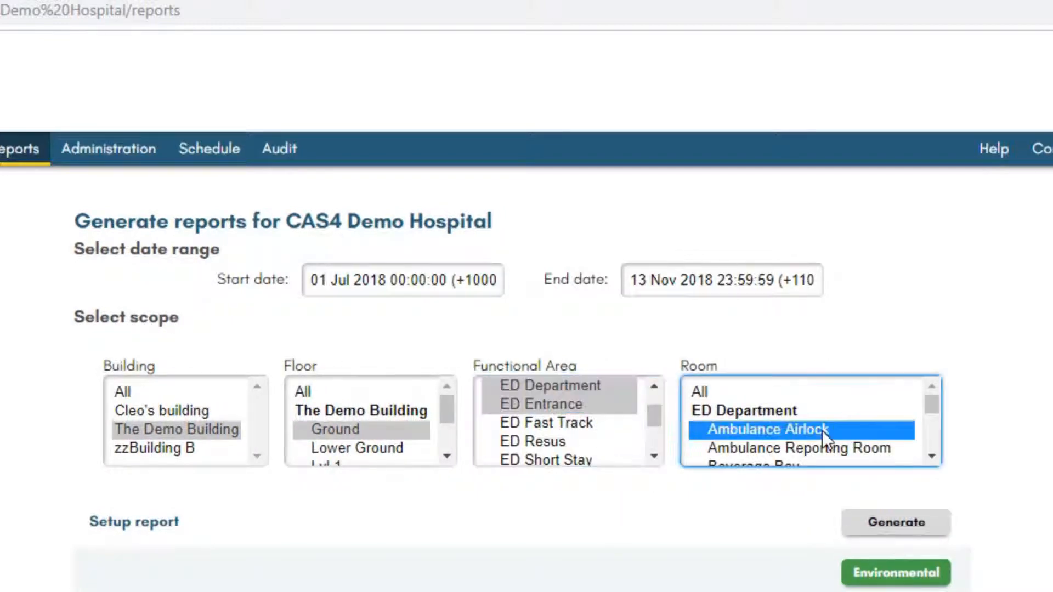
click(932, 457)
click(933, 457)
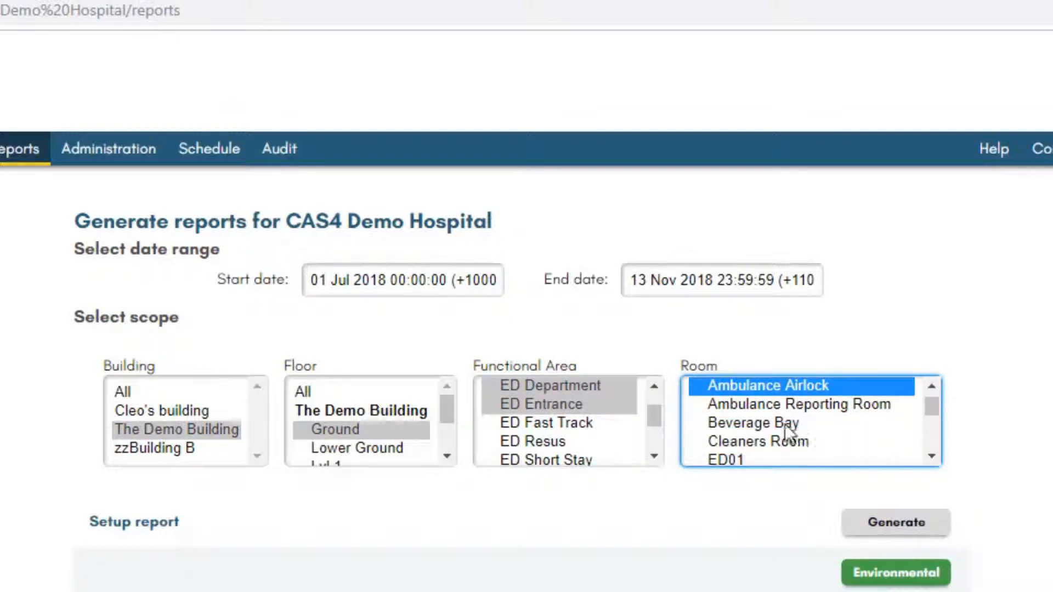
ctrl+click(785, 423)
click(933, 456)
click(932, 457)
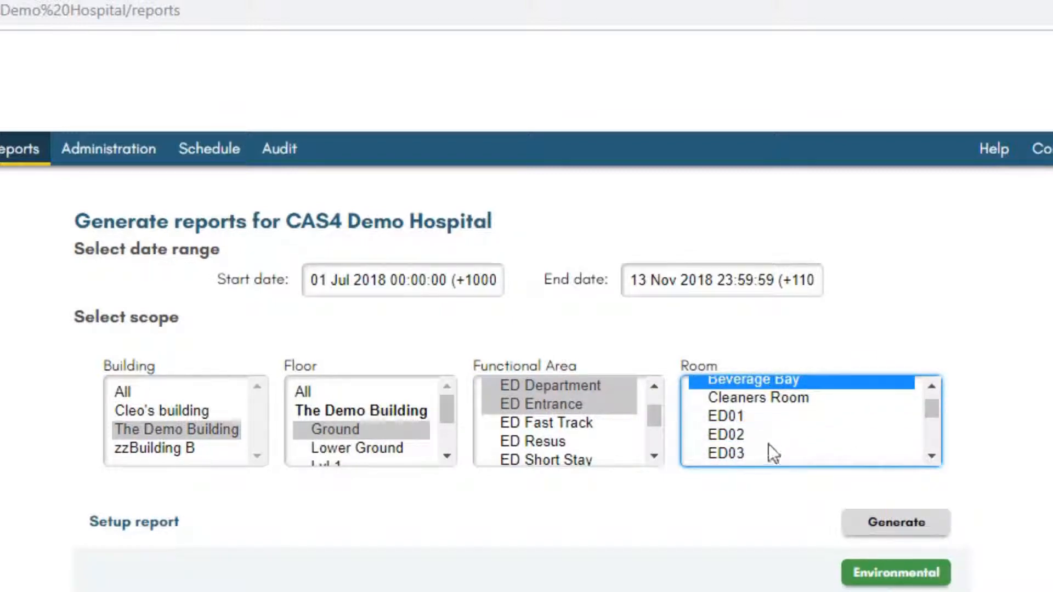
ctrl+click(732, 436)
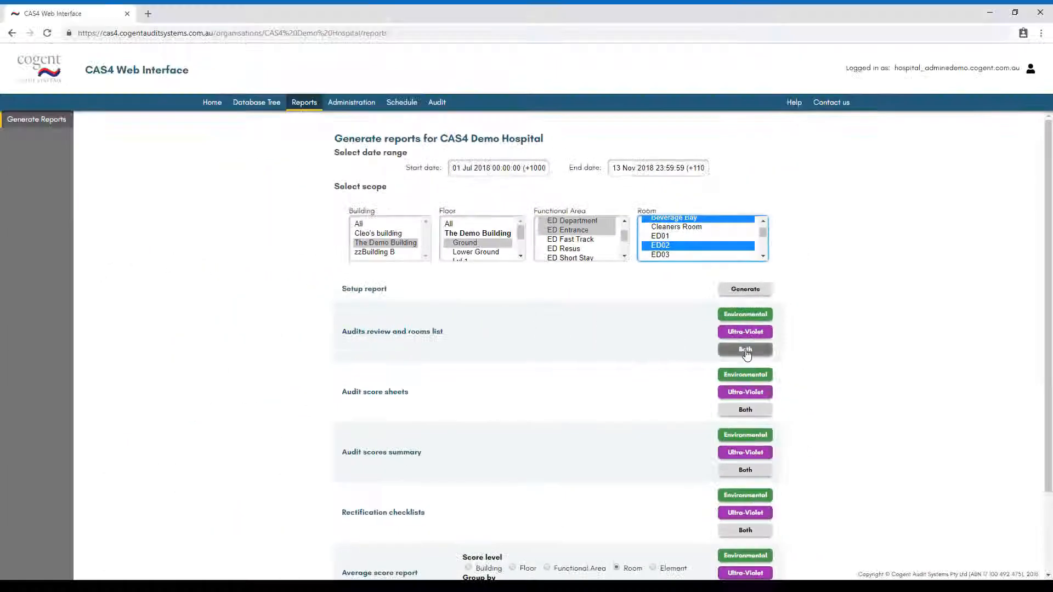
click(764, 356)
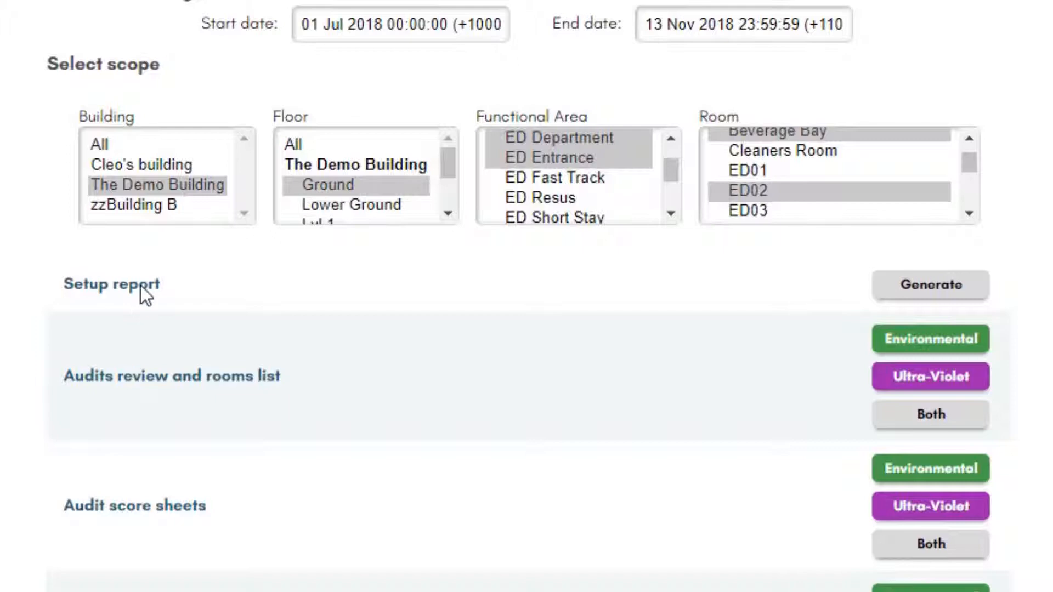
Reset the building and floor scope to All and generate the average score report for both audit types by Functional Area, grouped by Building
click(117, 147)
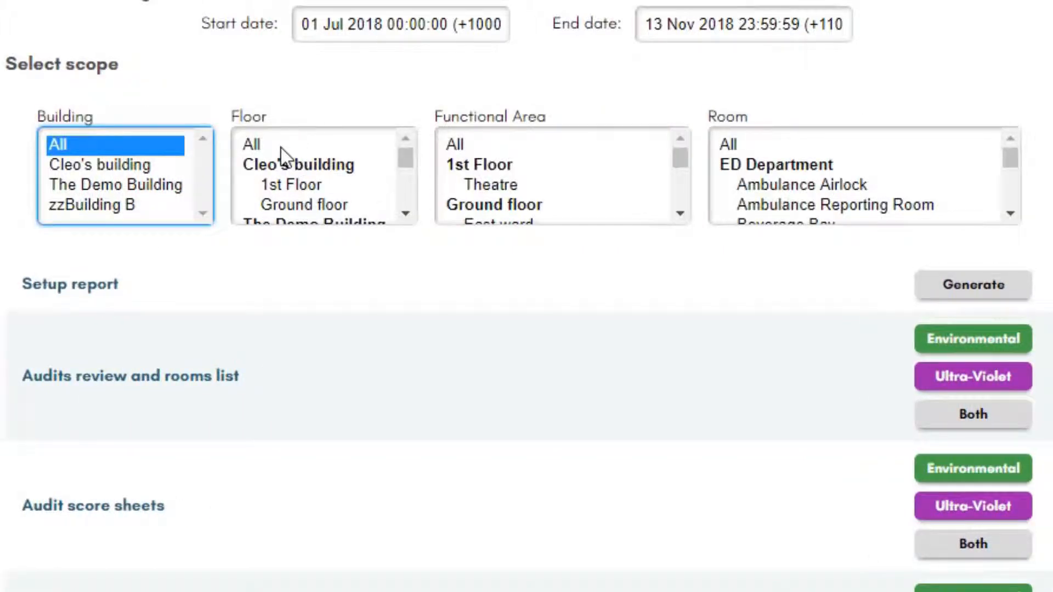
click(280, 147)
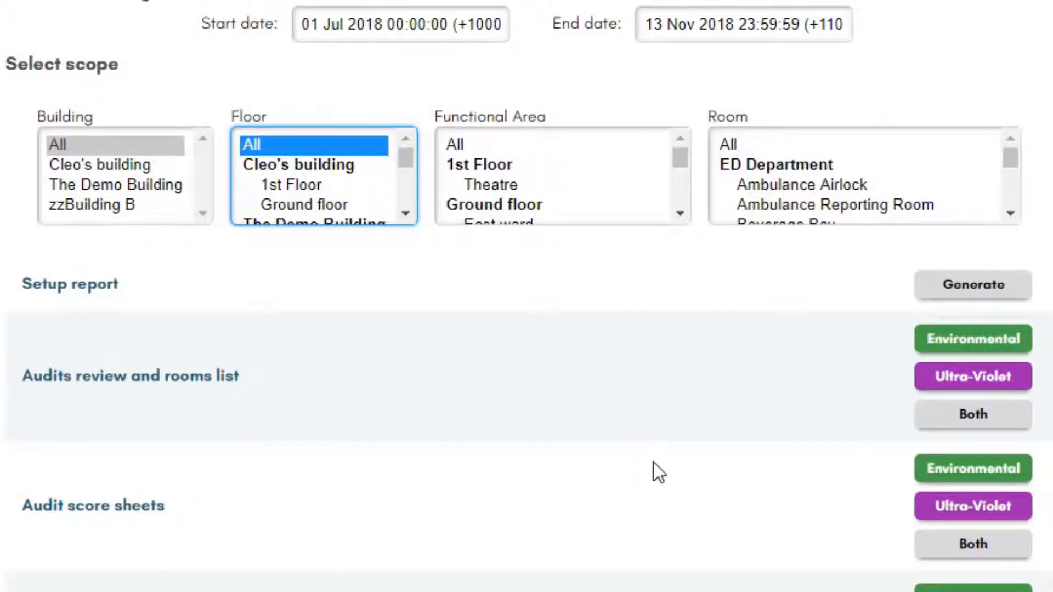
scroll(721, 476, down, 8)
scroll(568, 393, down, 3)
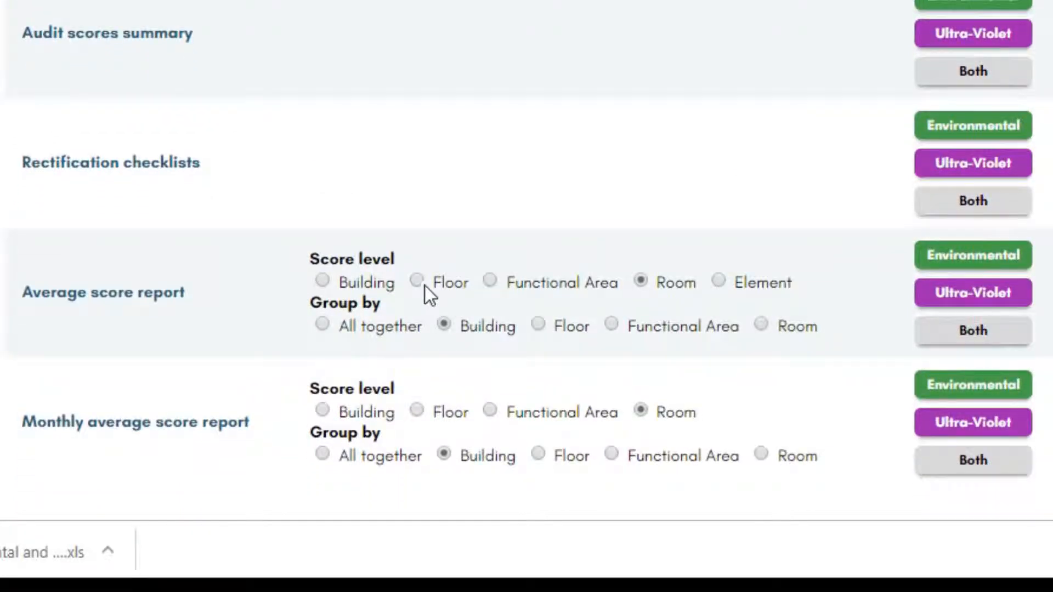
click(497, 282)
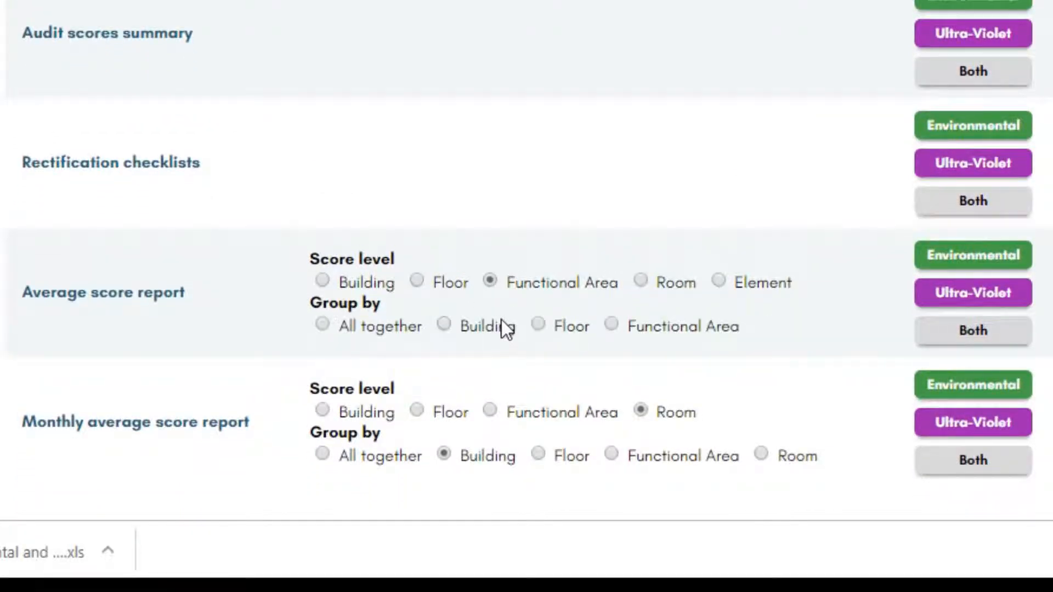
click(444, 325)
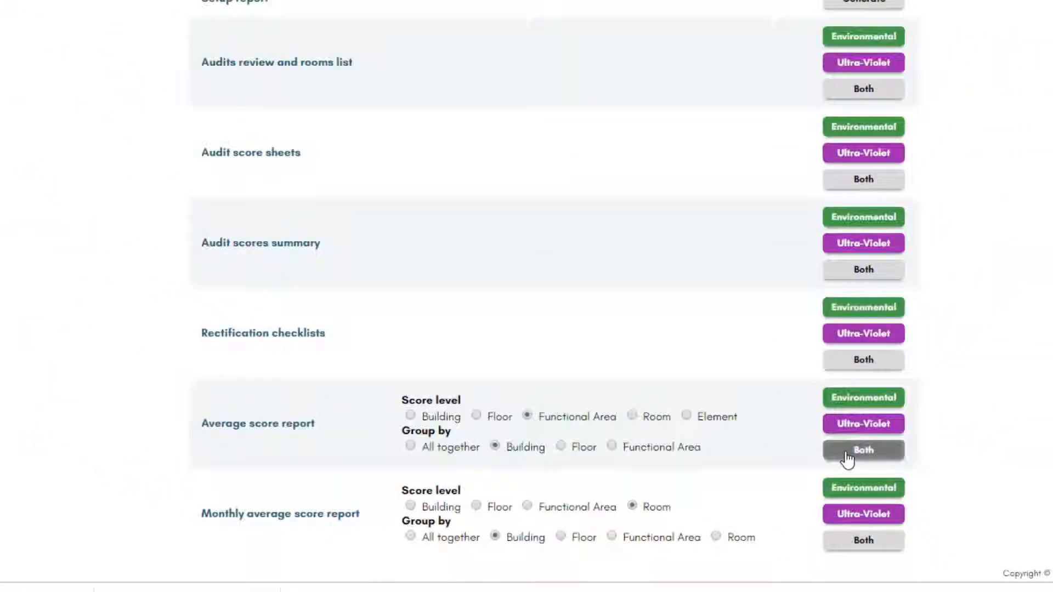
click(951, 338)
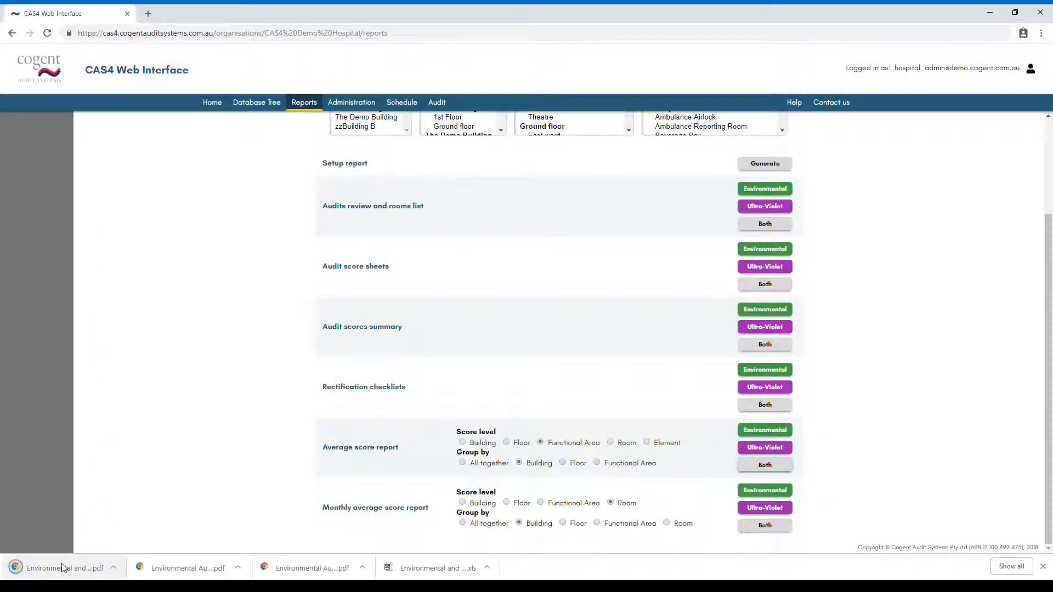
Open the functional area average scores PDF, examine its chart and score table, and close it
click(63, 568)
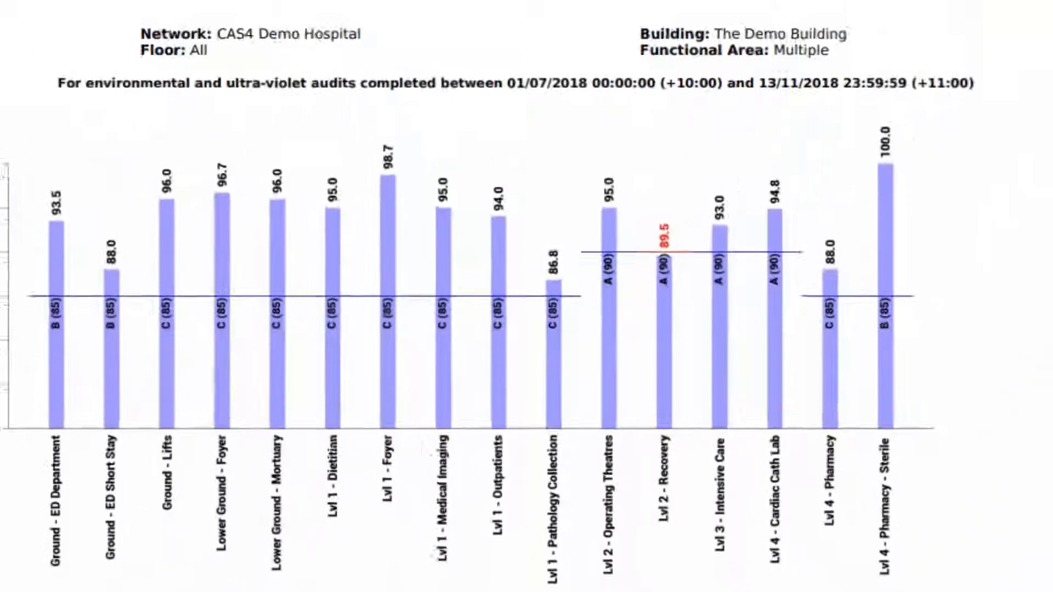
scroll(600, 266, down, 5)
scroll(526, 297, down, 6)
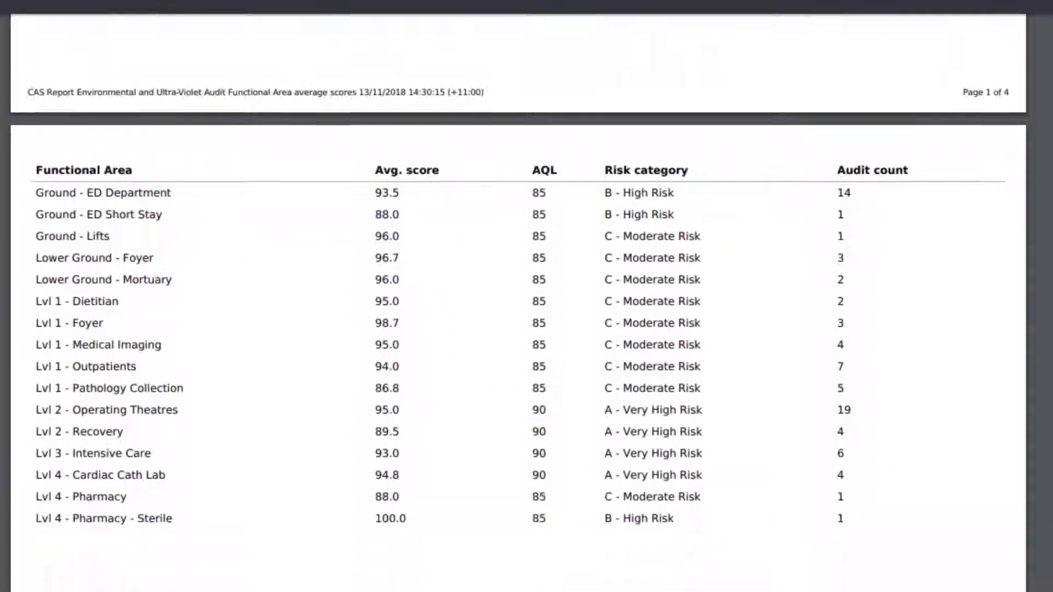
scroll(527, 296, up, 10)
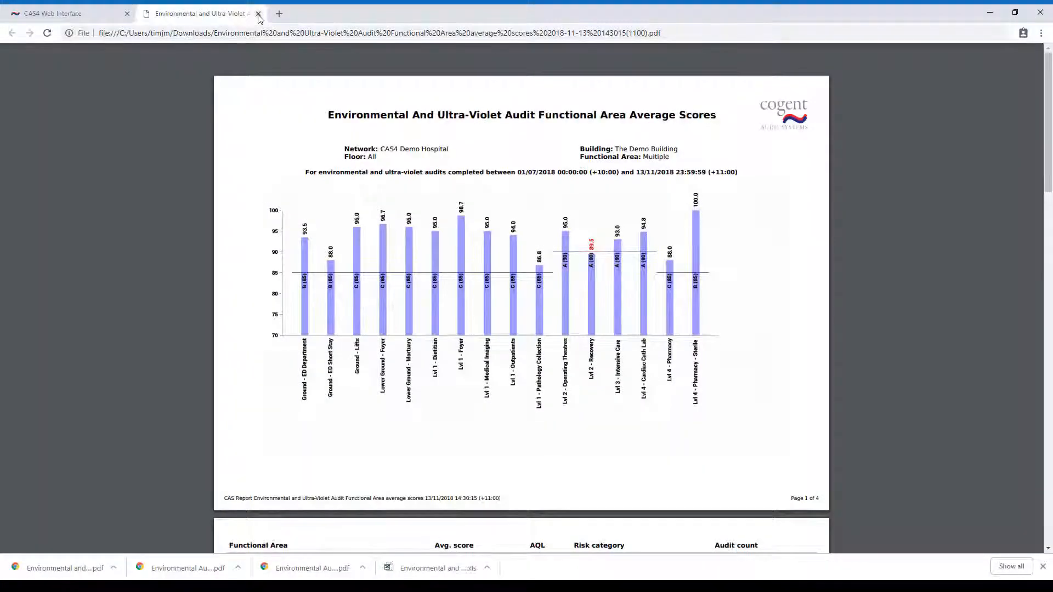
click(259, 15)
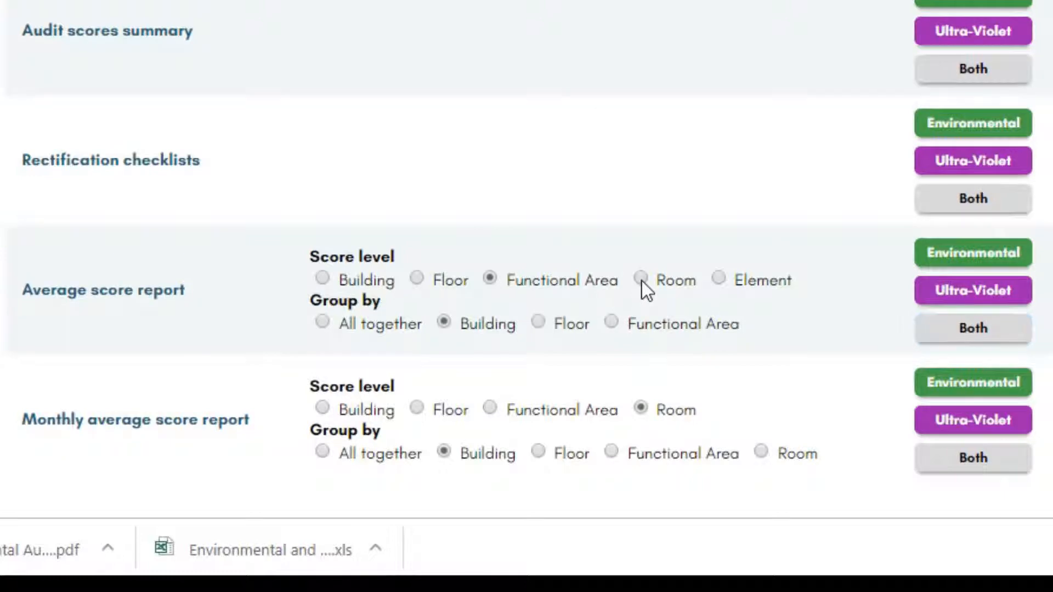
Generate the environmental average score report at Room level, grouped by Building, and open its PDF
click(642, 280)
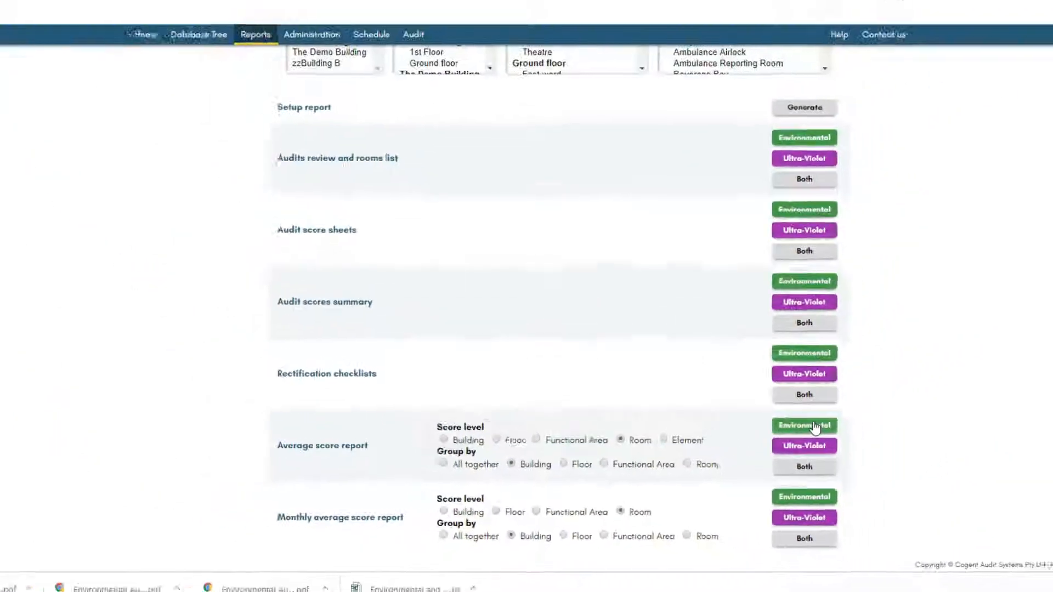
click(992, 258)
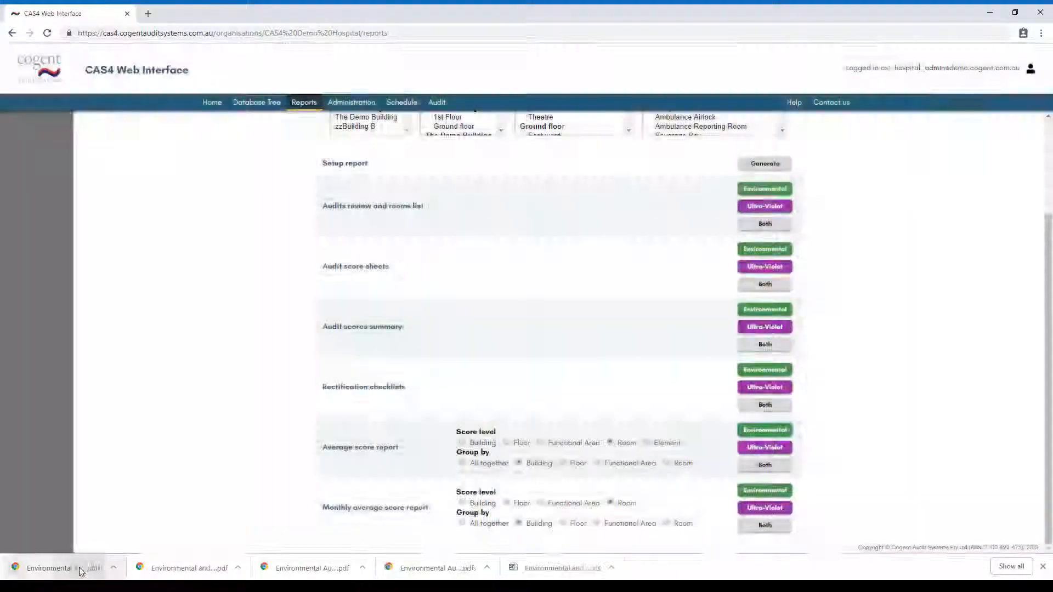
click(79, 567)
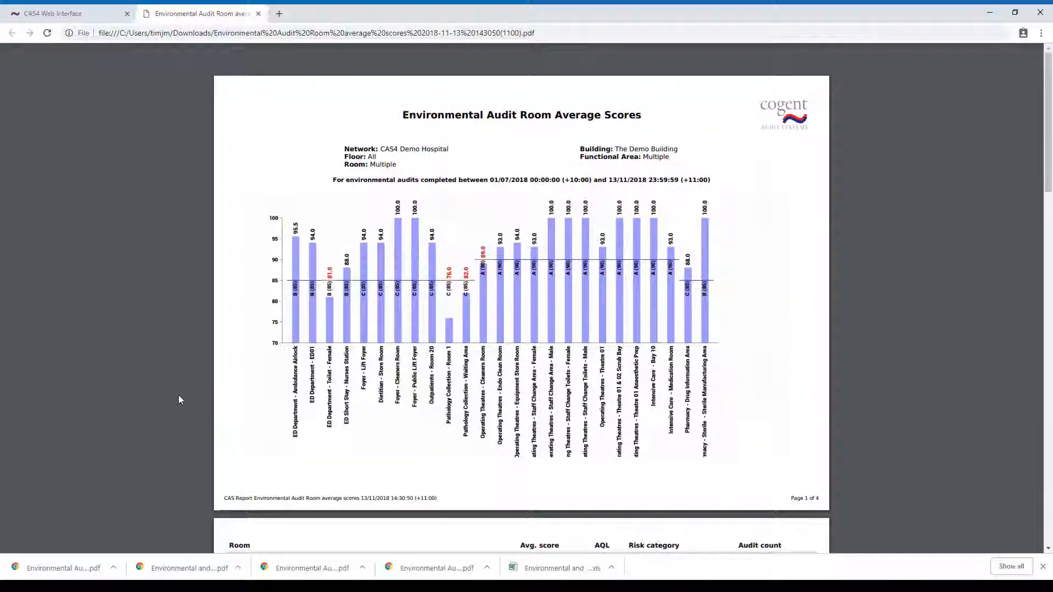
Examine the room average score charts and tables for each building in the environmental report
scroll(179, 395, down, 2)
scroll(179, 396, down, 6)
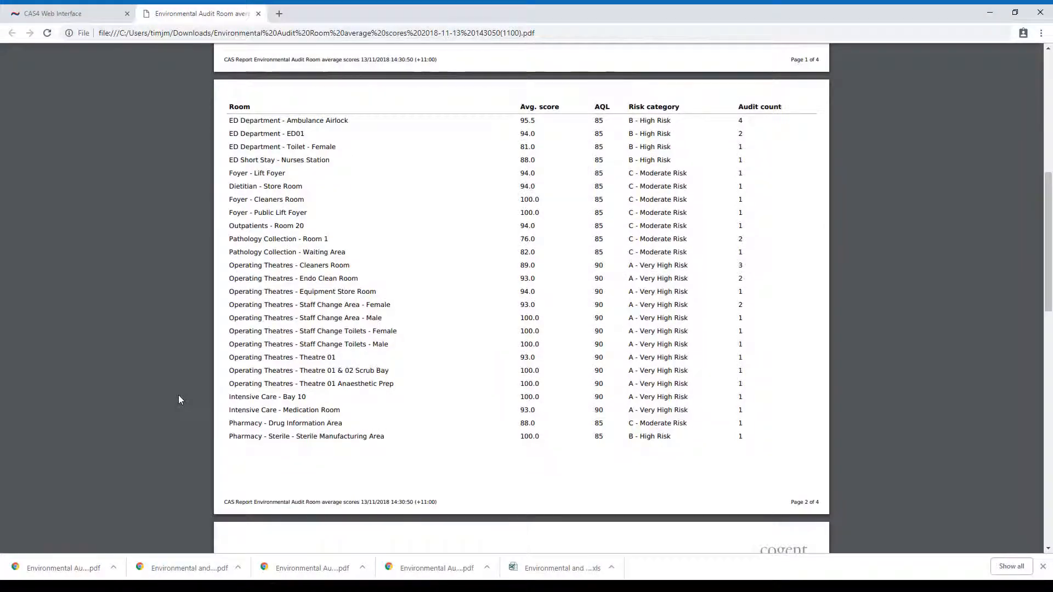
scroll(178, 396, down, 6)
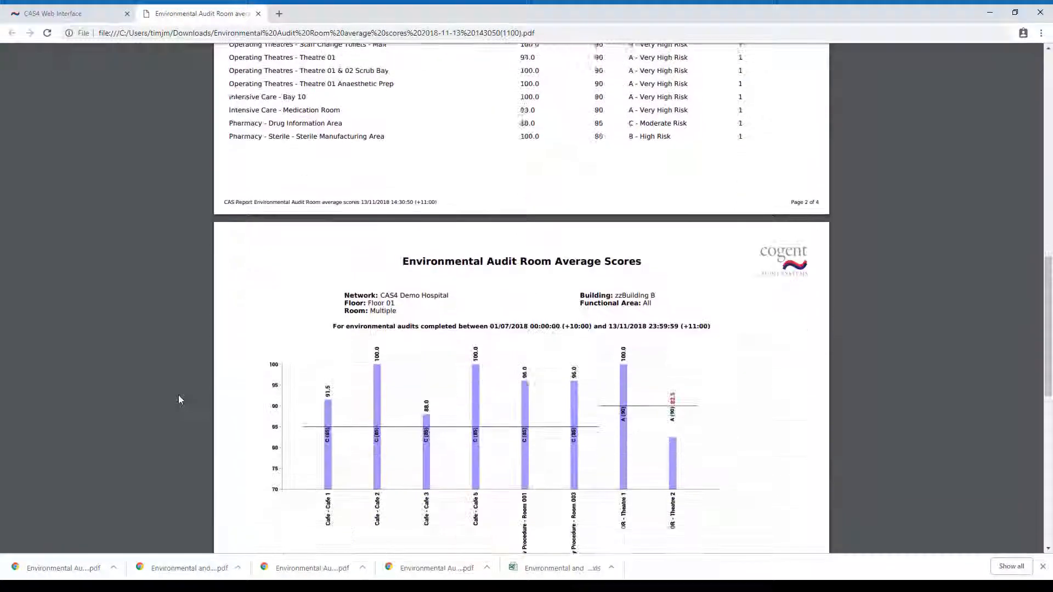
scroll(179, 396, down, 2)
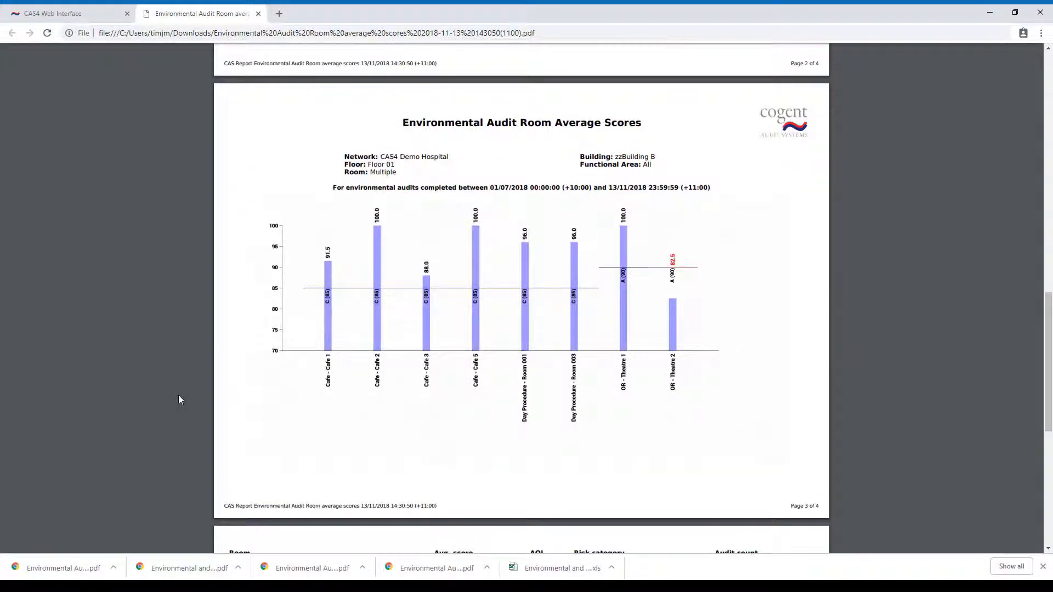
scroll(179, 396, down, 7)
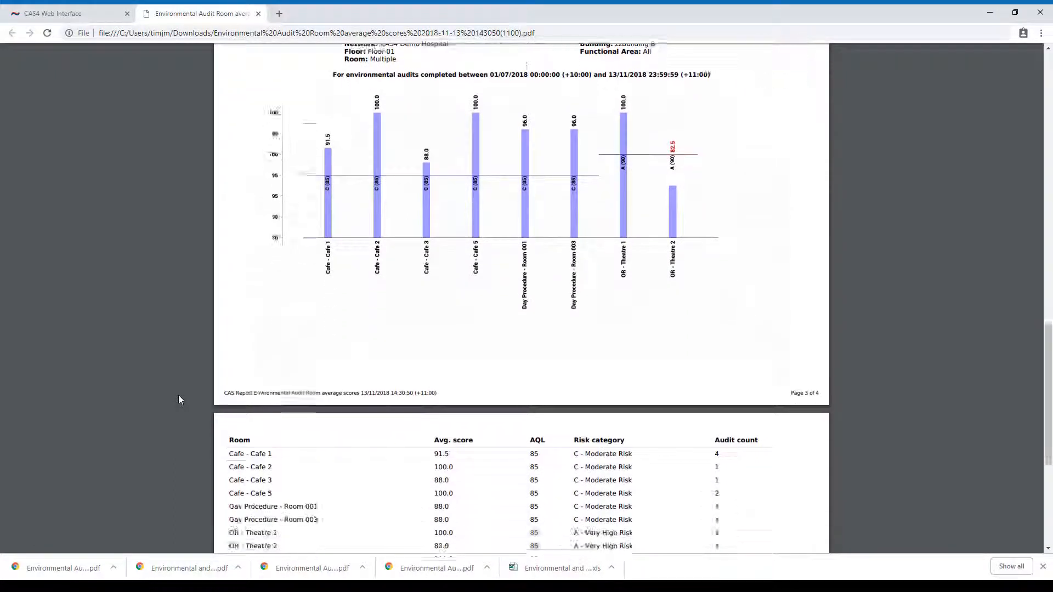